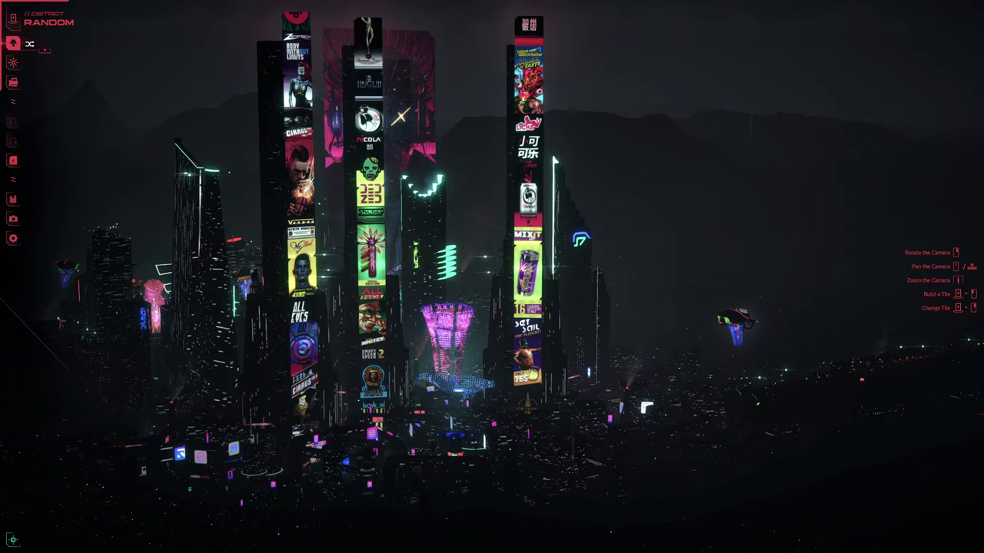
Replace the billboard city with an empty landscape using the My City settings panel's new-city option.
left_click_drag(784, 226, 738, 248)
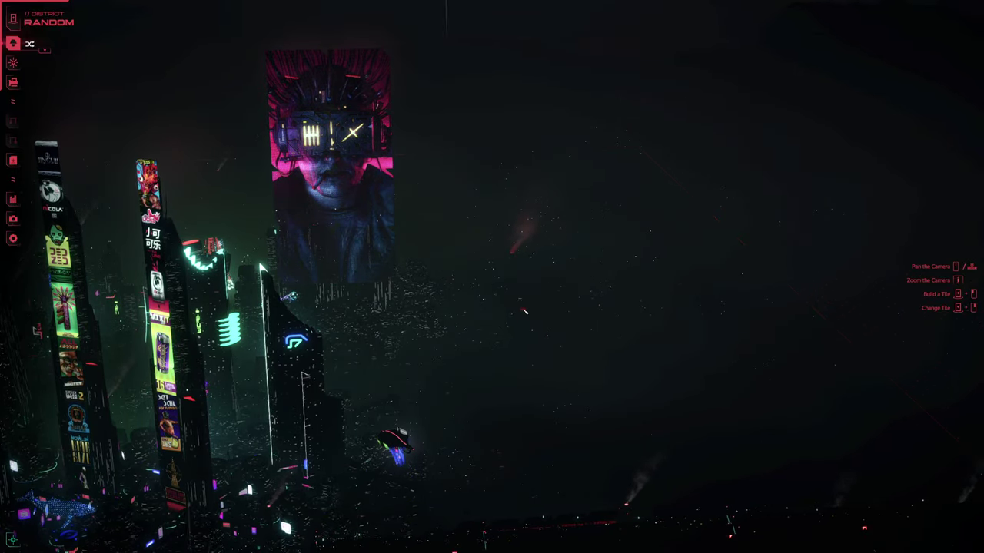
scroll(469, 295, "up", 3)
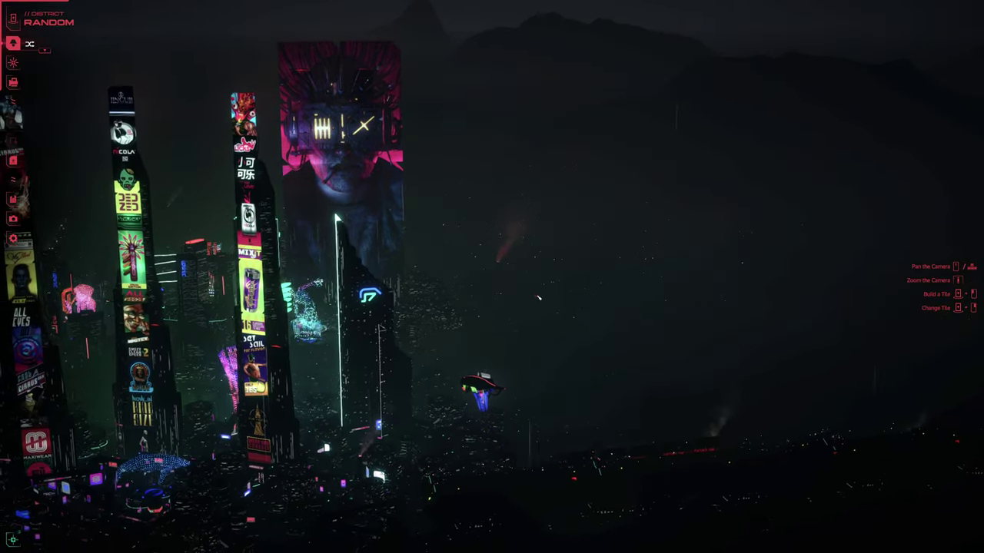
left_click_drag(538, 297, 559, 287)
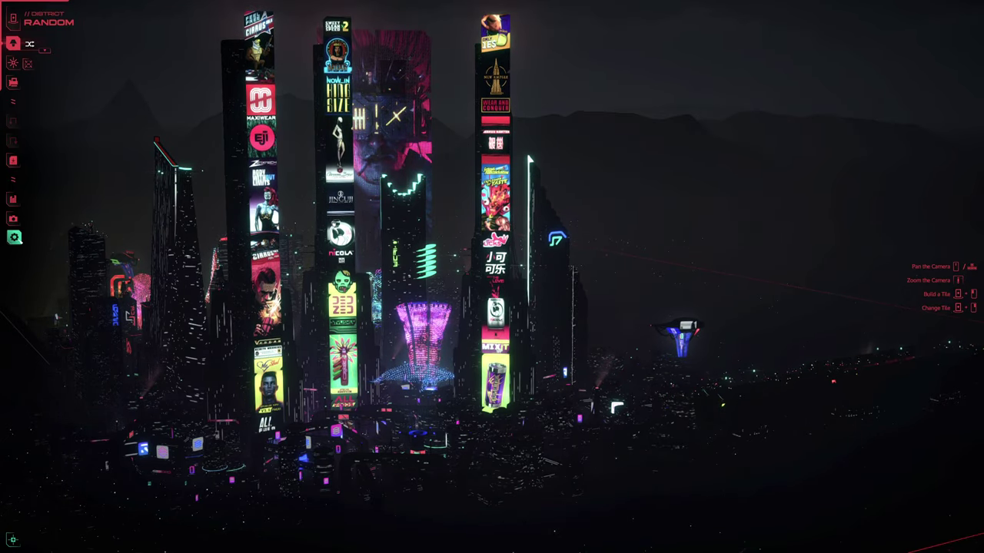
left_click(13, 238)
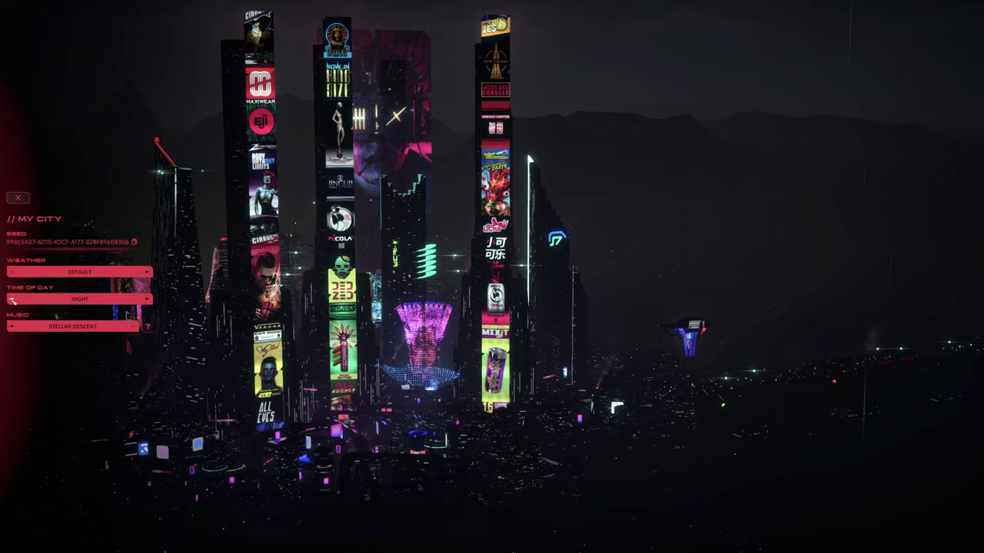
left_click(13, 302)
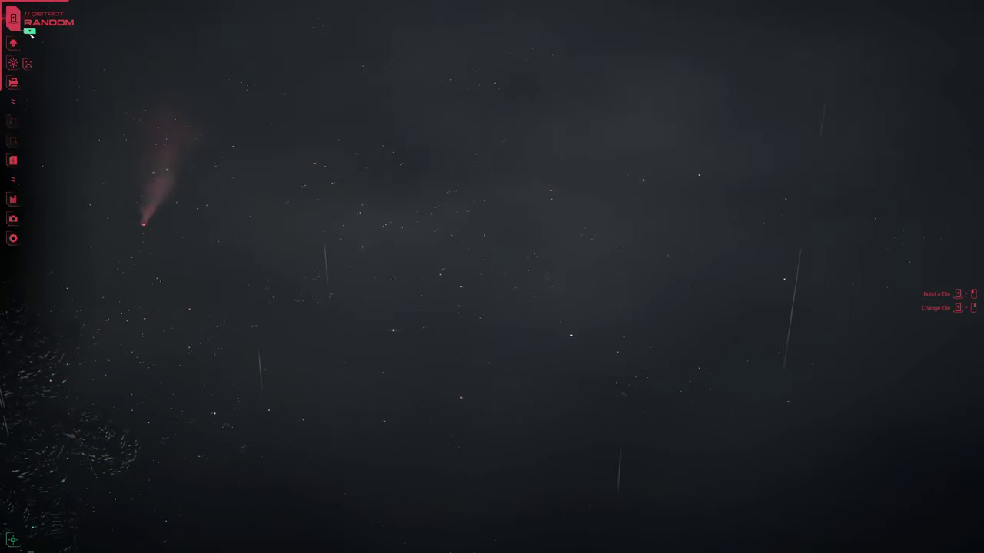
Switch to the NEW EDEN district, choose a tile shape, and place the first tower on empty ground.
left_click(31, 34)
left_click(66, 69)
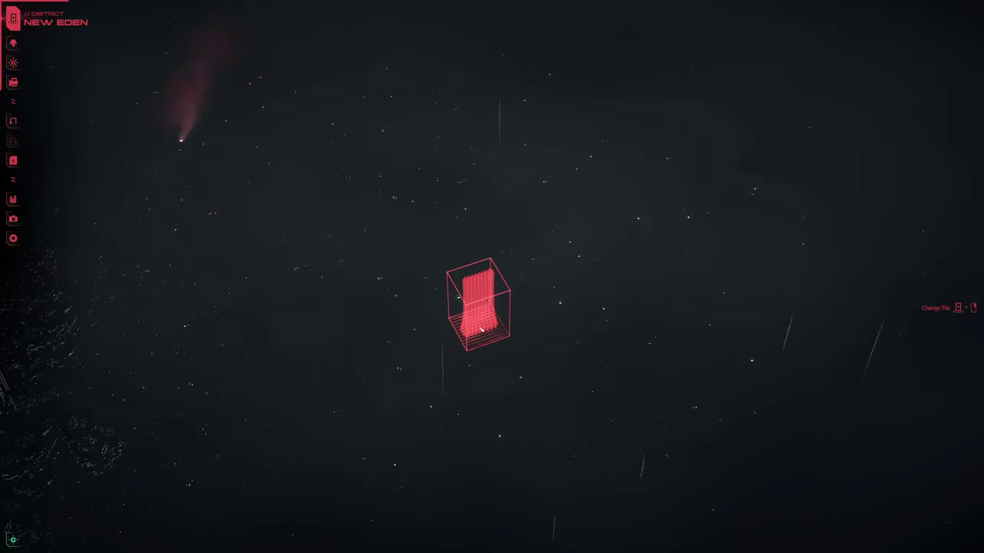
scroll(481, 330, "down", 1)
scroll(473, 329, "down", 1)
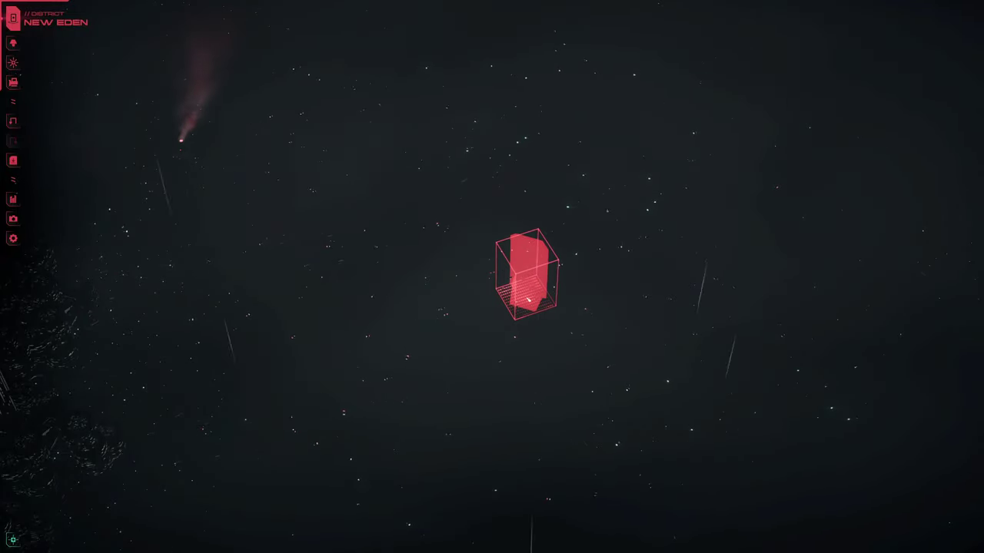
left_click(528, 300)
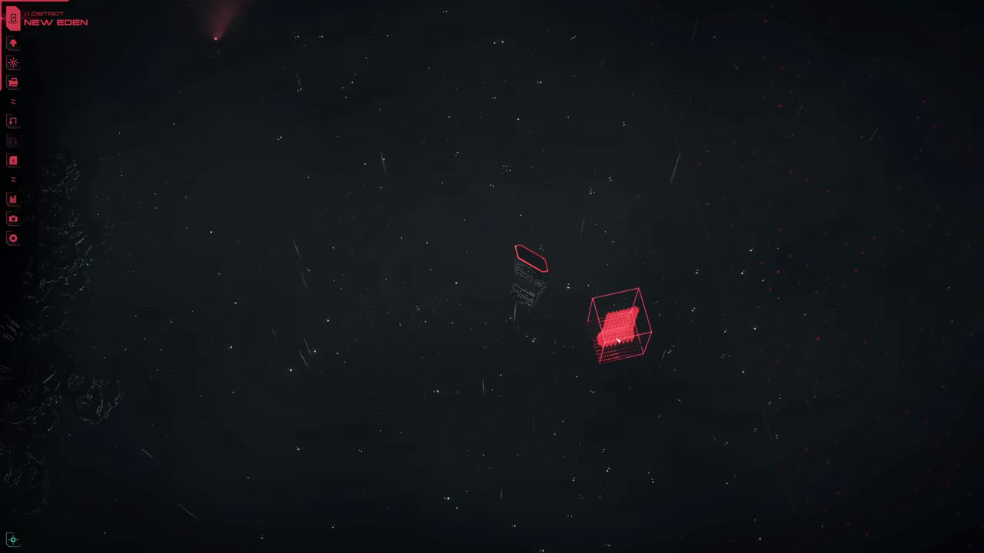
left_click(529, 244)
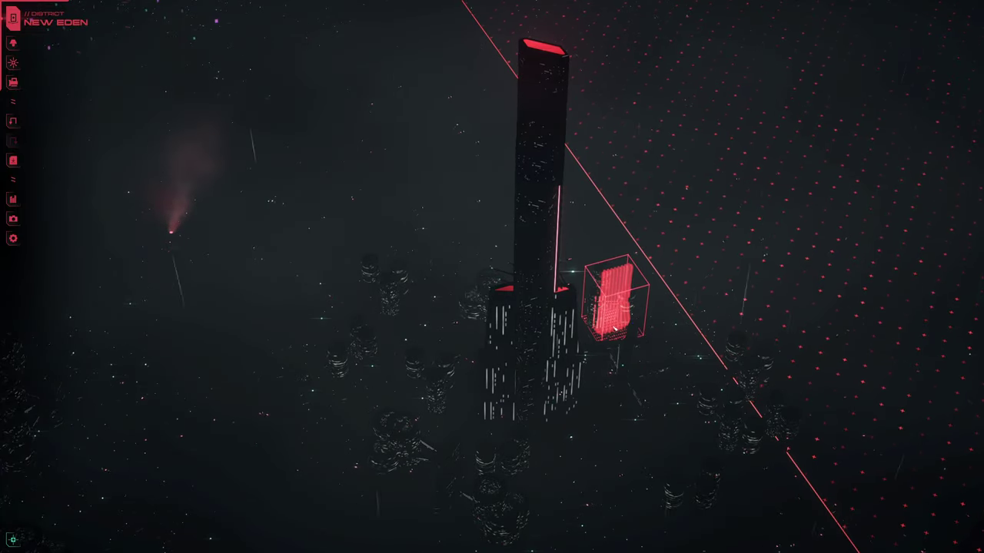
scroll(614, 331, "down", 5)
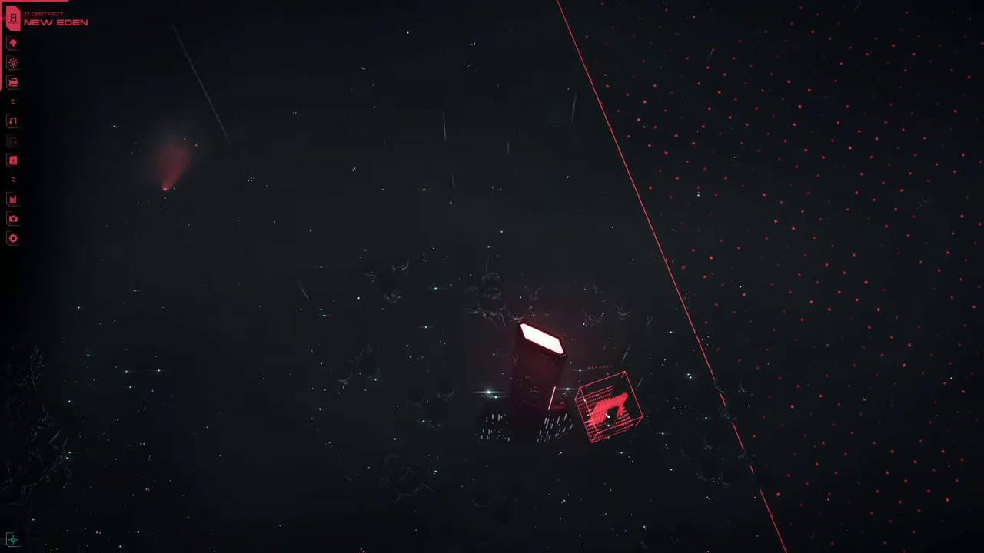
scroll(607, 415, "down", 5)
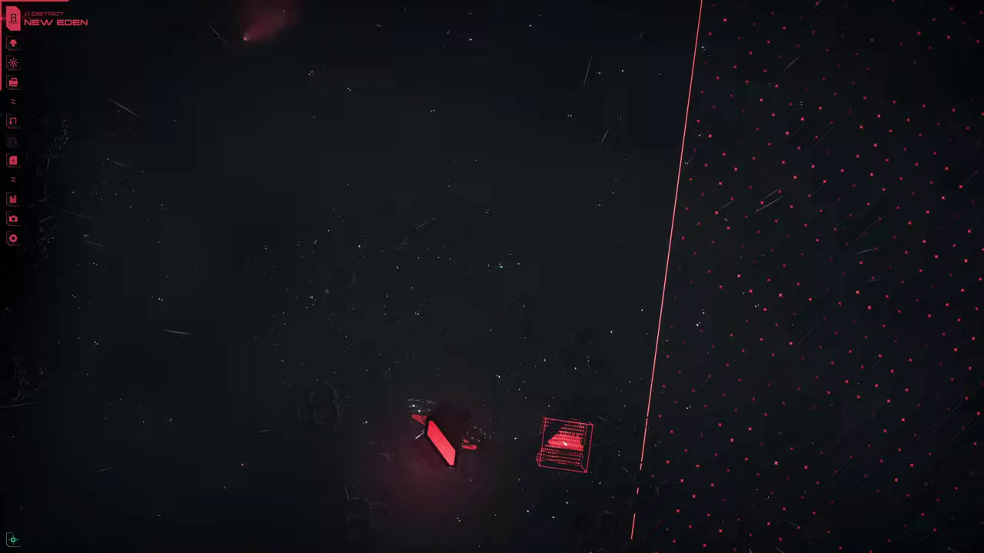
key("e")
key("e")
key("e")
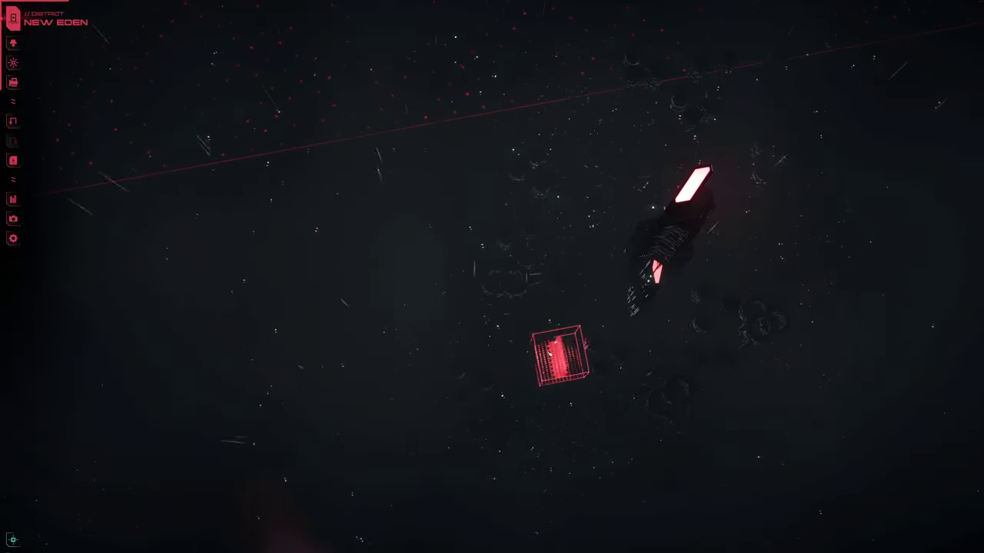
key("q")
key("q")
key("q")
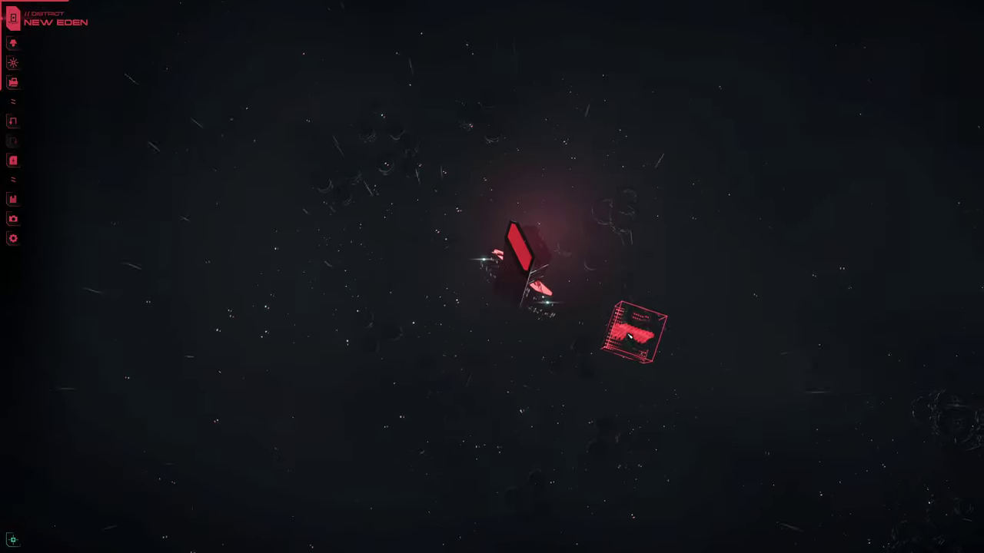
key("q")
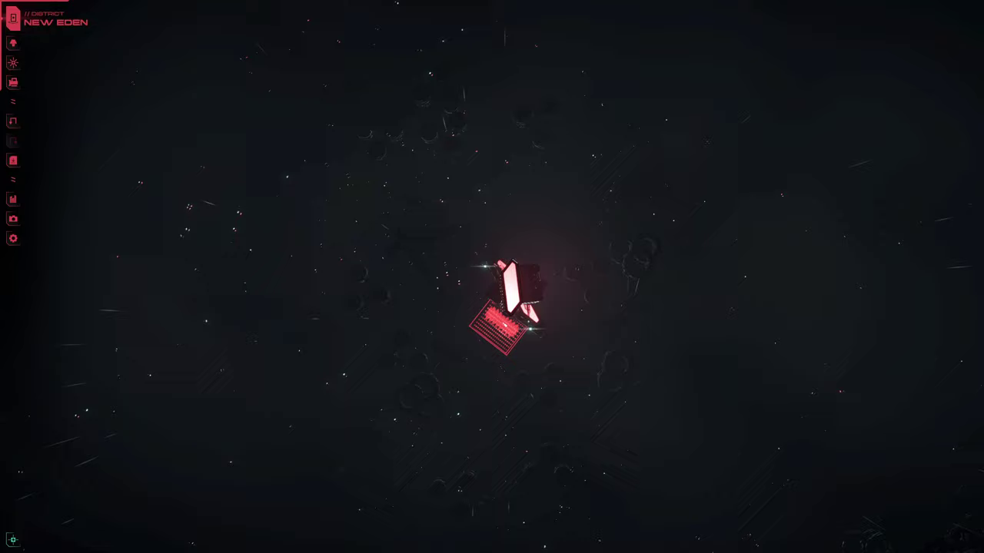
scroll(499, 327, "up", 5)
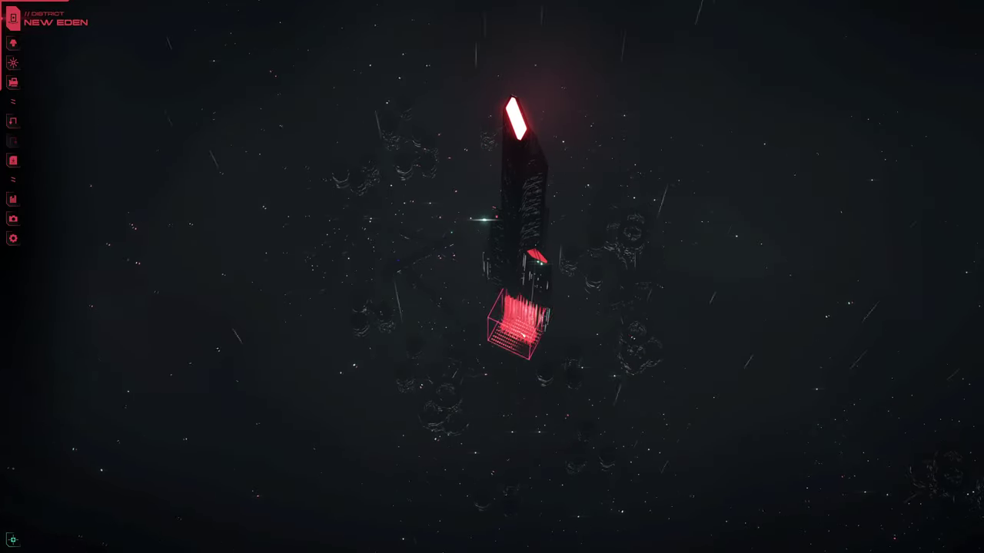
scroll(584, 315, "up", 3)
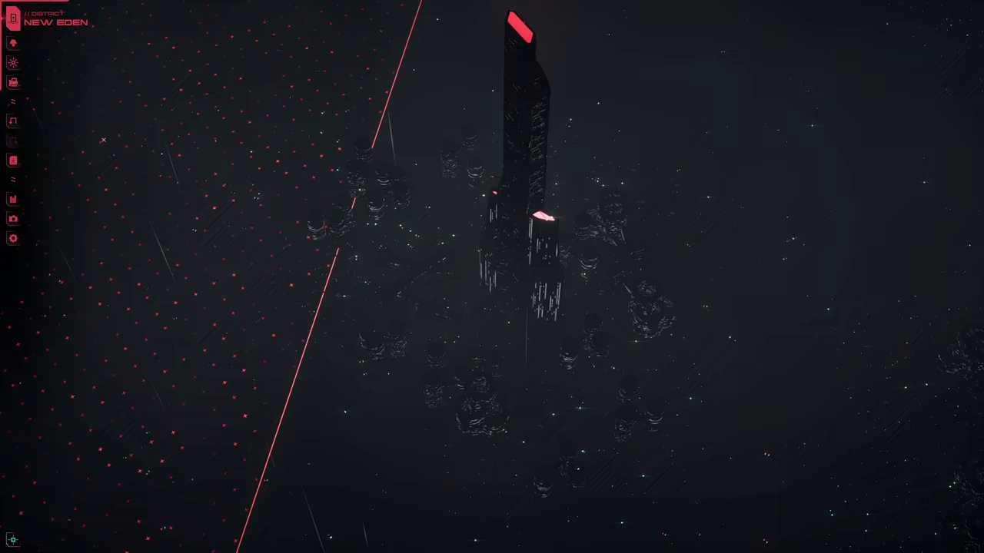
Choose the L-size billboard decoration tile and toggle snapping on with S.
left_click(44, 49)
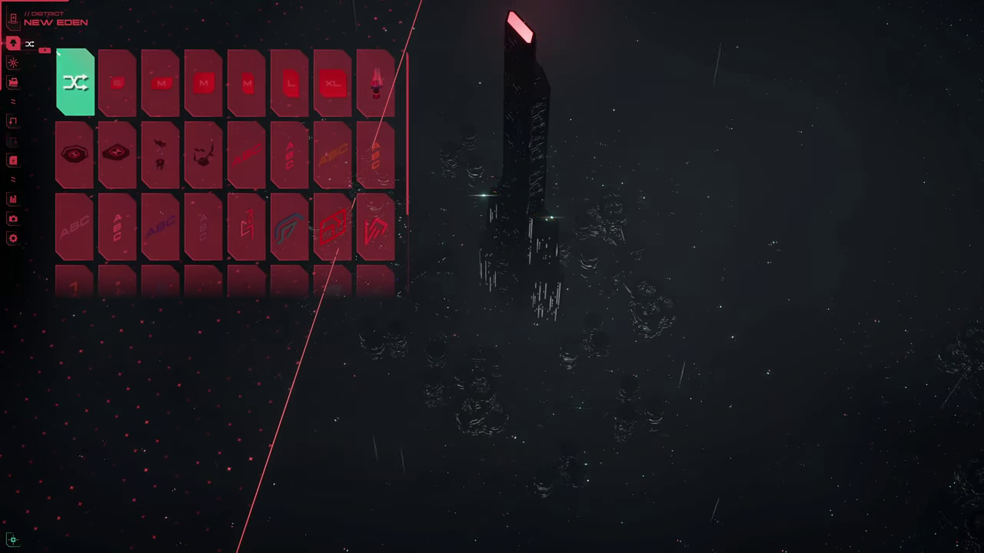
left_click(294, 84)
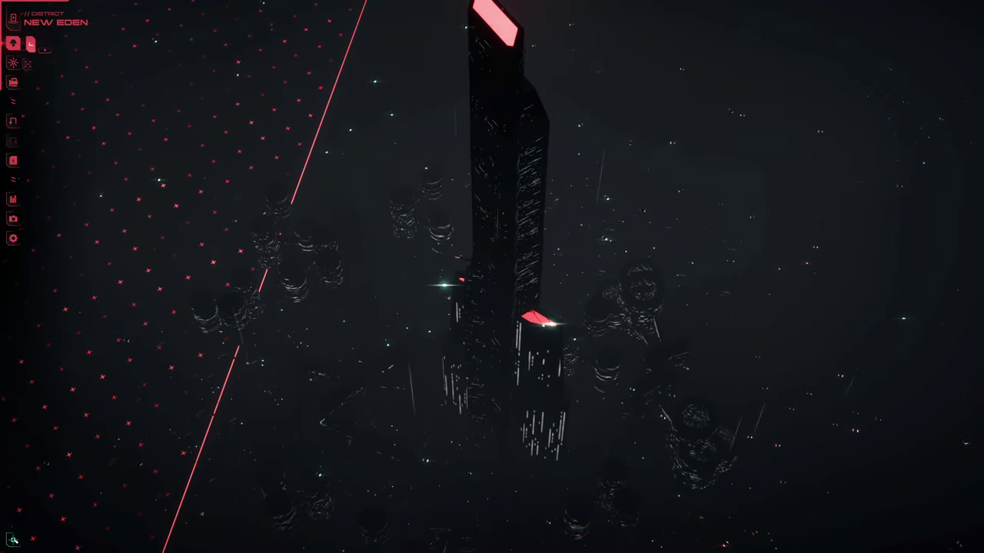
key("s")
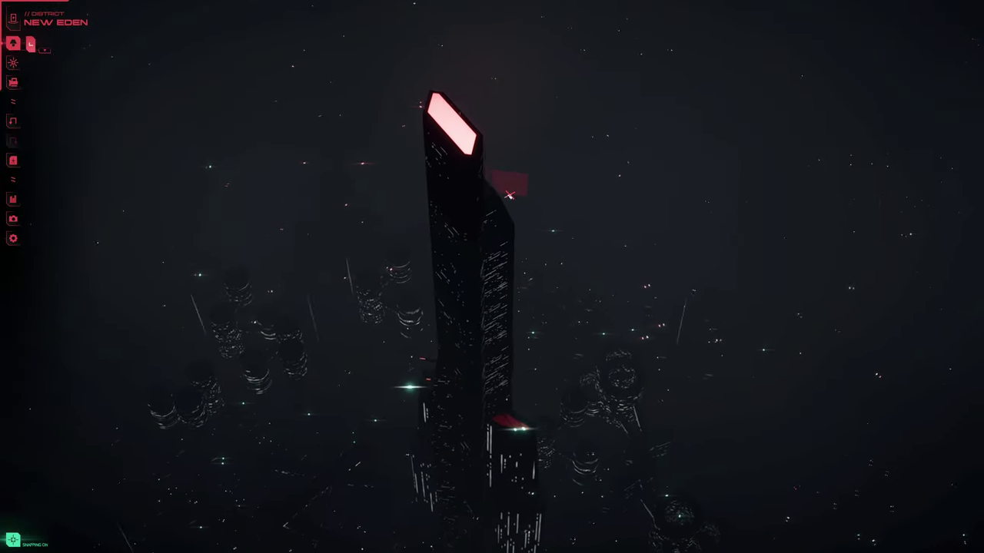
Place the first LED billboard at the top of the New Eden tower.
left_click(461, 192)
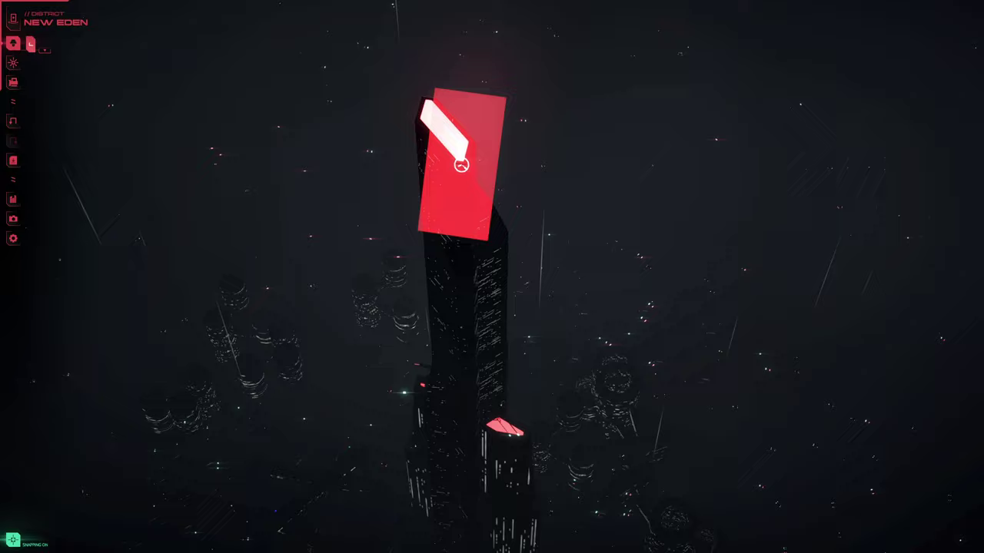
left_click(461, 164)
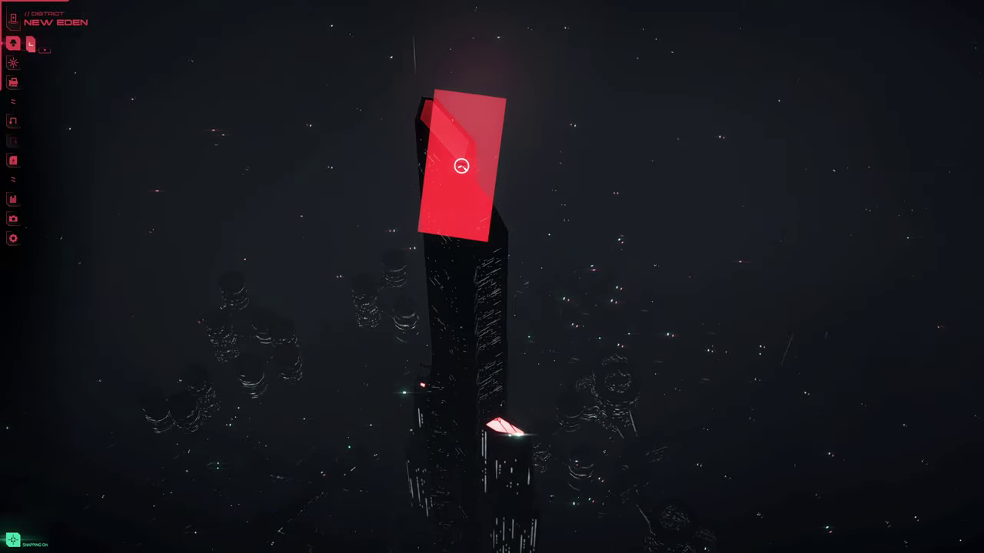
scroll(461, 167, "down", 1)
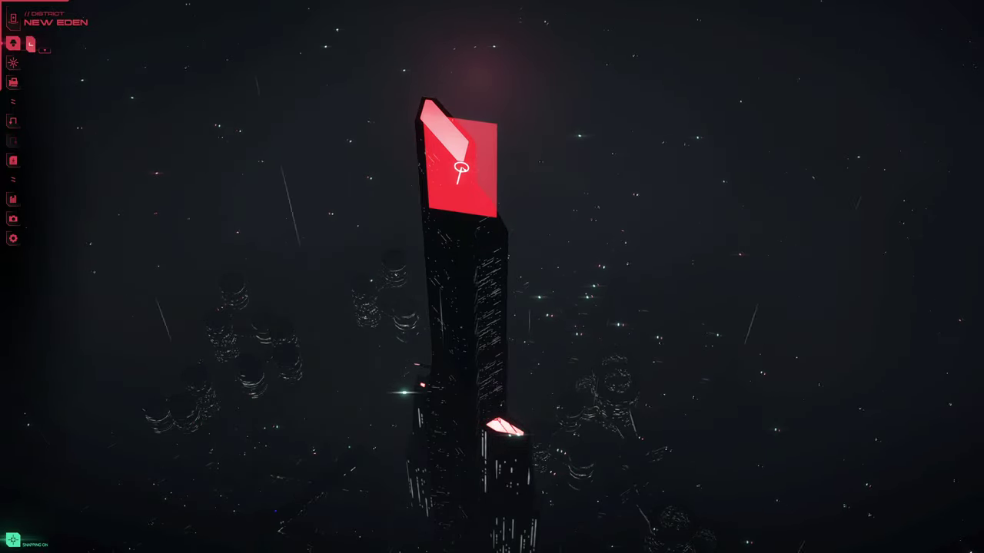
left_click(461, 167)
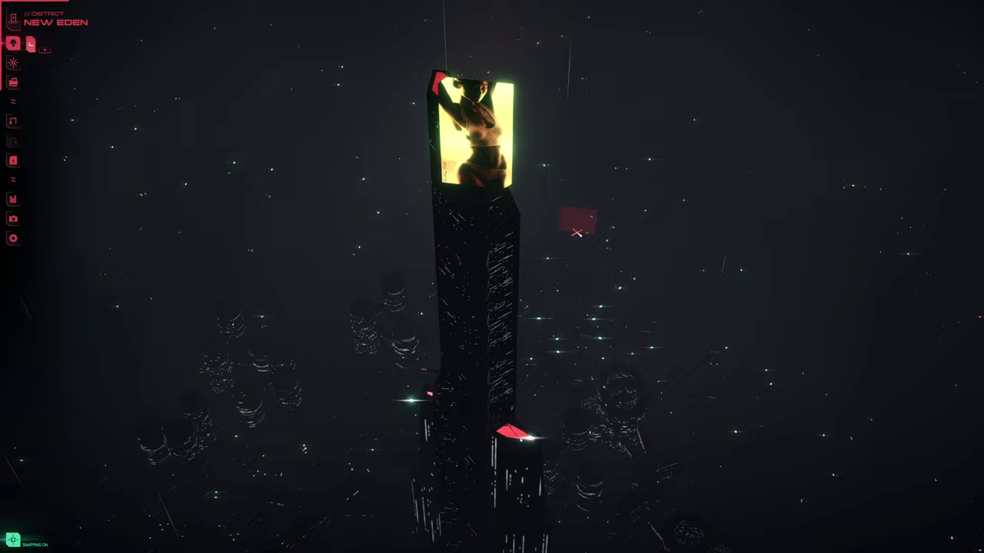
scroll(584, 231, "up", 3)
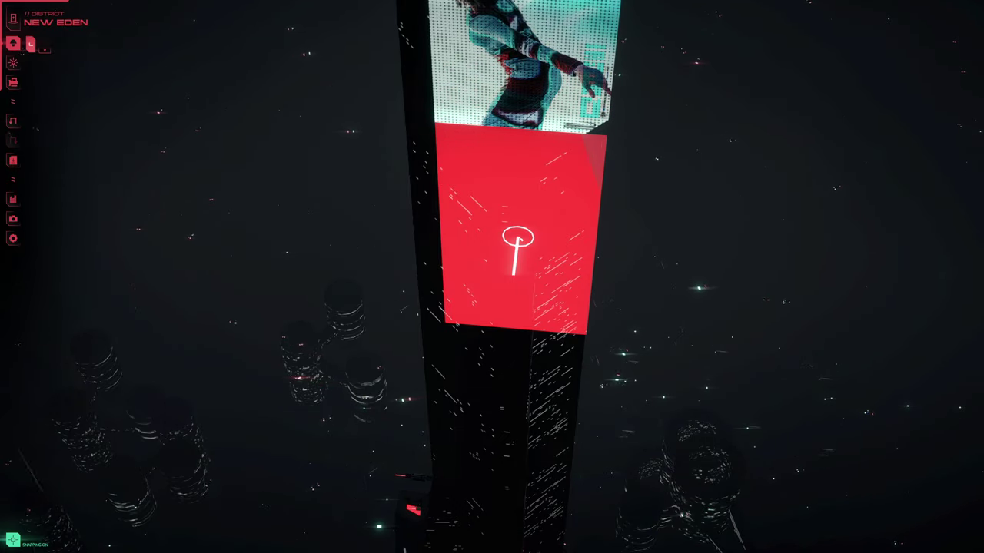
Stack further portrait billboard panels down the tower face below the first one.
left_click(517, 238)
key("s")
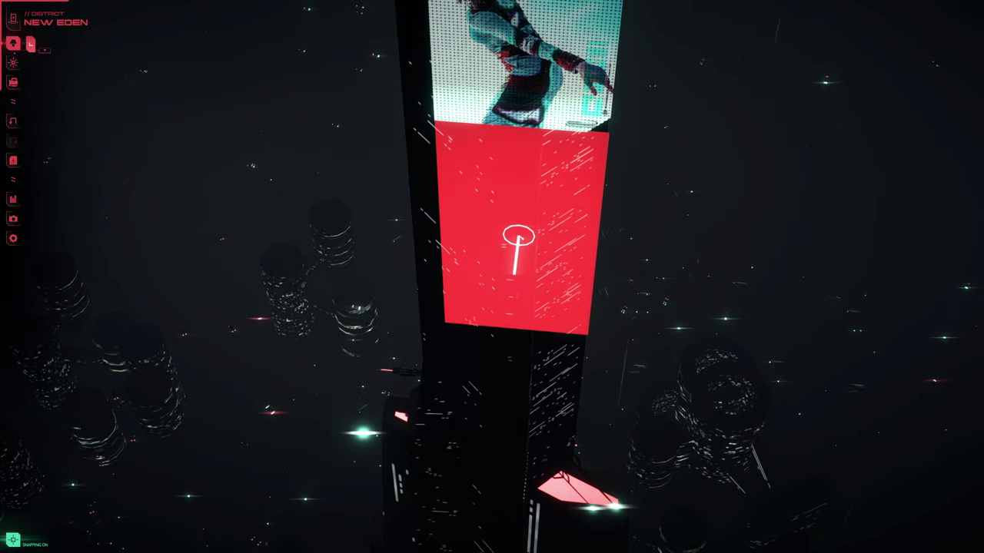
left_click(519, 238)
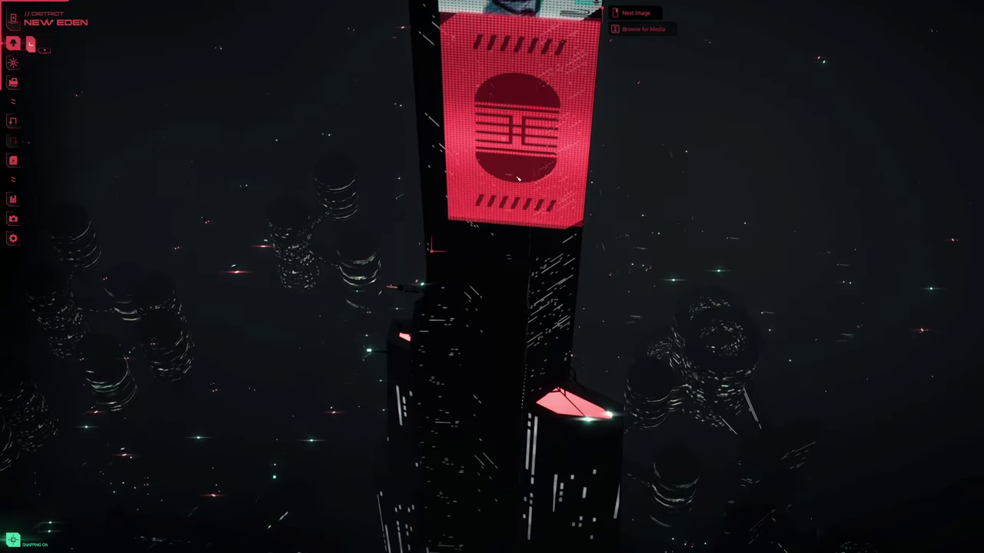
left_click(517, 178)
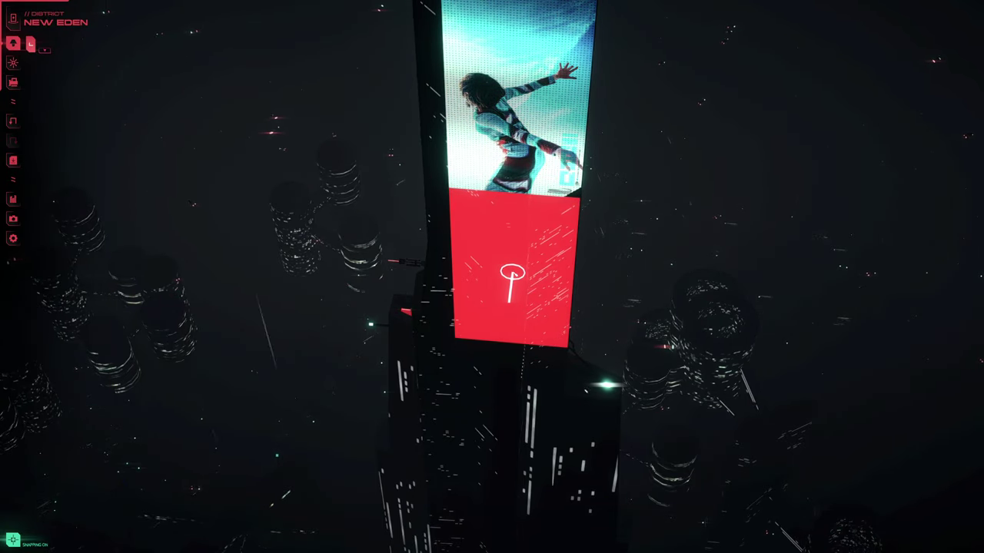
left_click(508, 280)
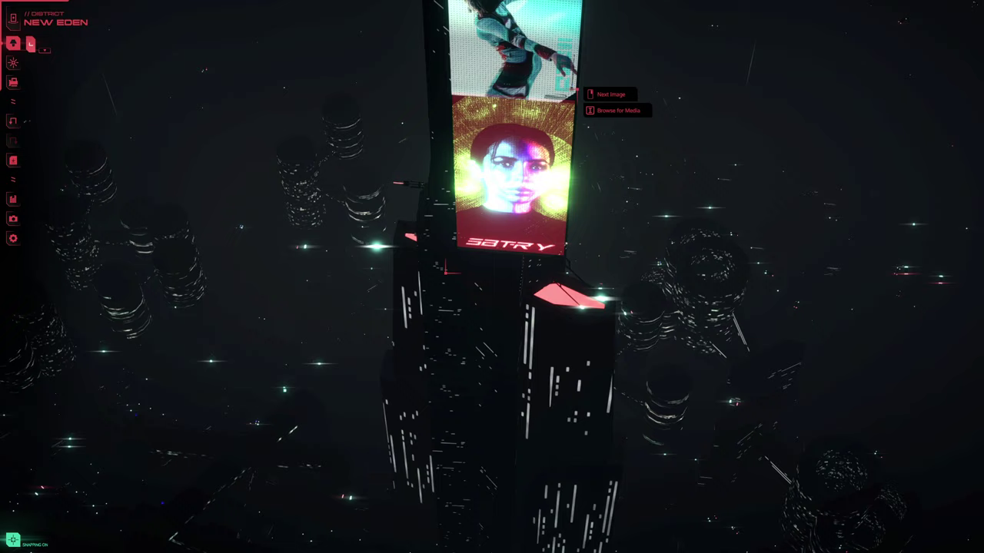
Add another billboard on a lower tower face, beneath the dancing-figure panel.
left_click(514, 396)
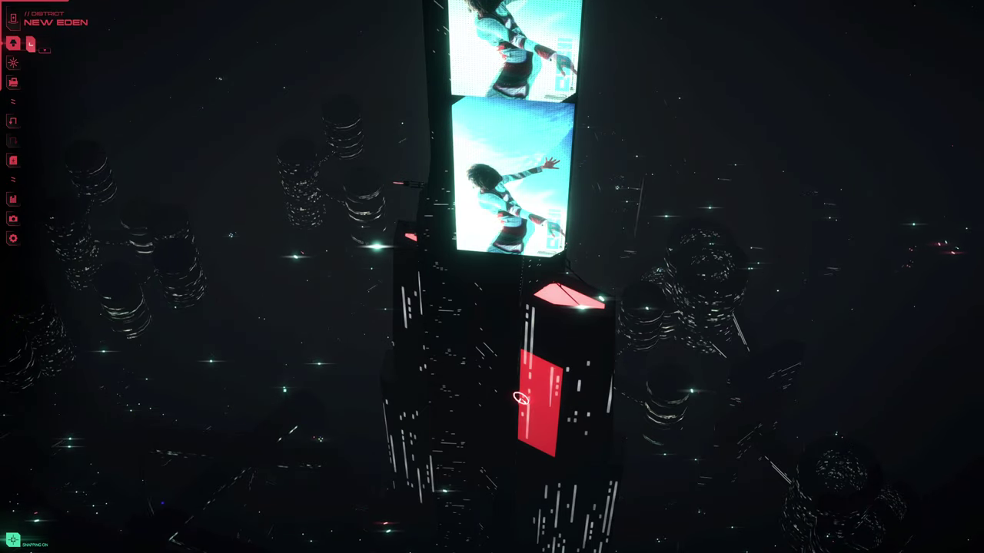
scroll(511, 361, "up", 3)
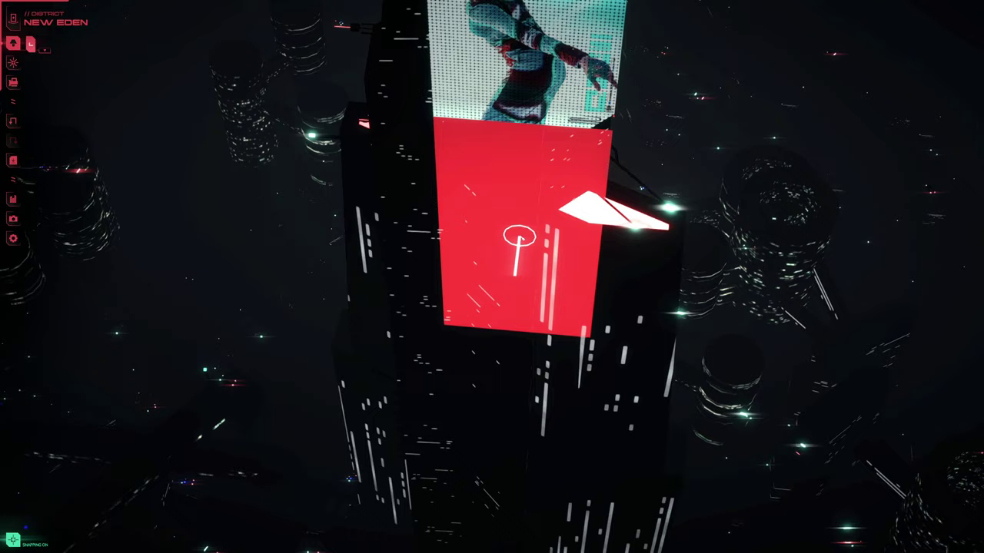
left_click(518, 239)
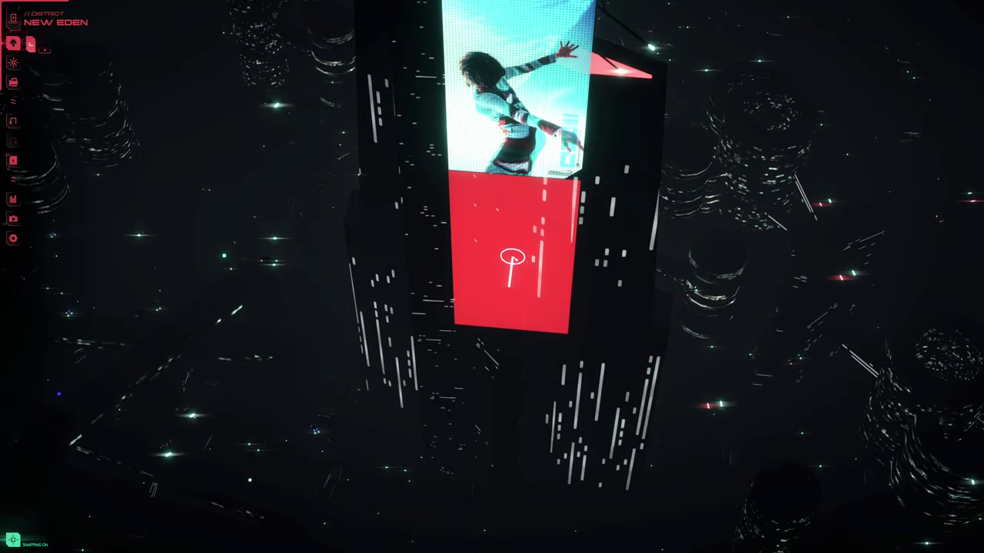
scroll(444, 310, "down", 1)
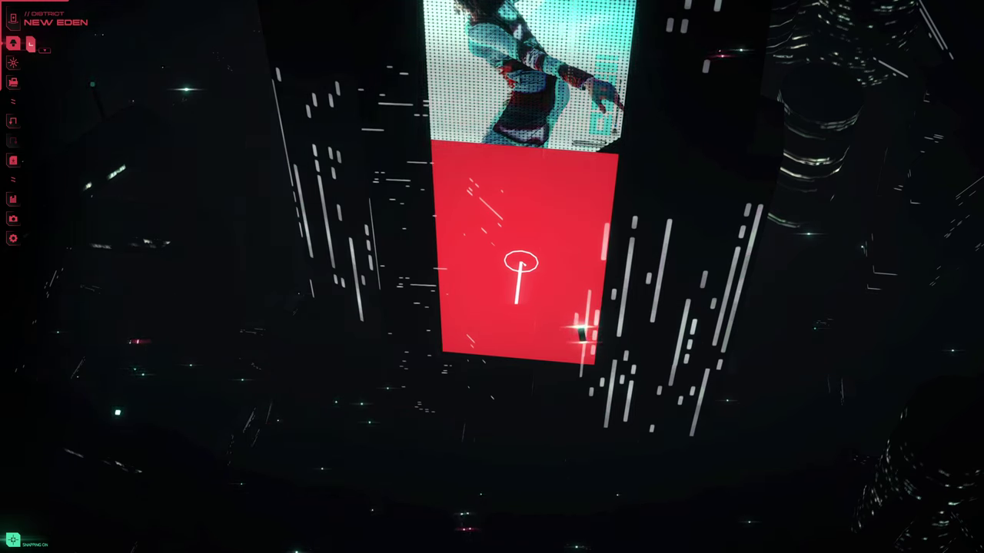
Cycle the lower billboard's Next Image seven times until it shows the dancing-figure video.
left_click(423, 387)
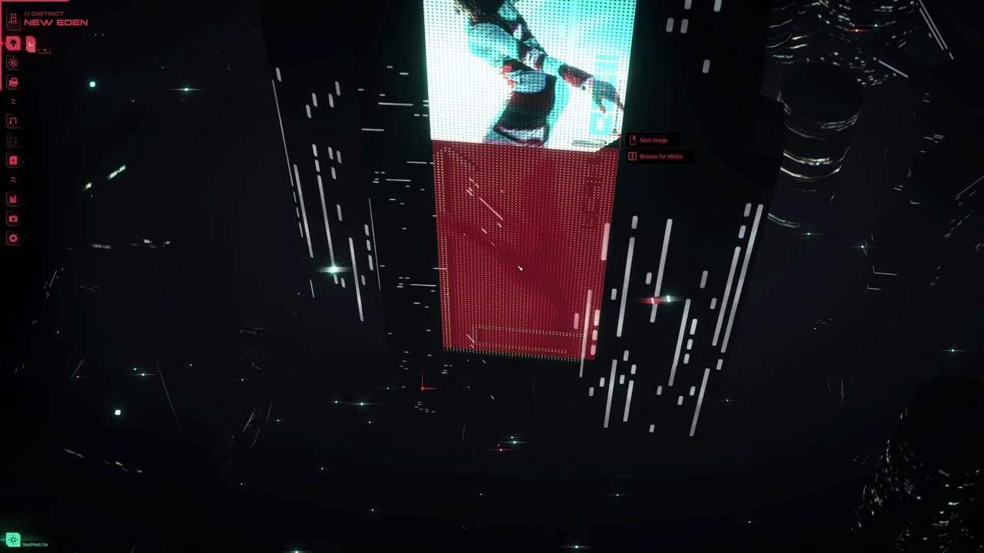
left_click(423, 388)
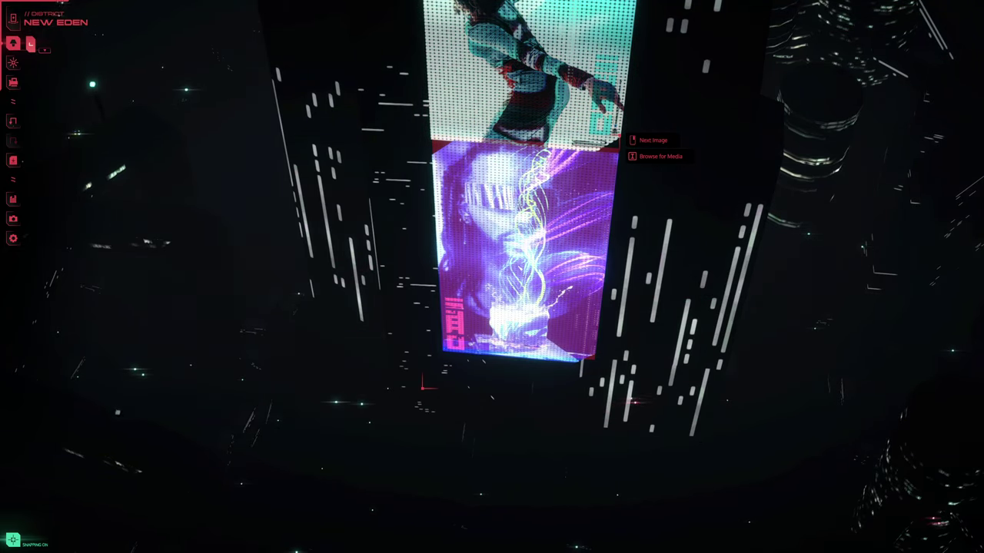
left_click(422, 387)
left_click(423, 387)
left_click(423, 387)
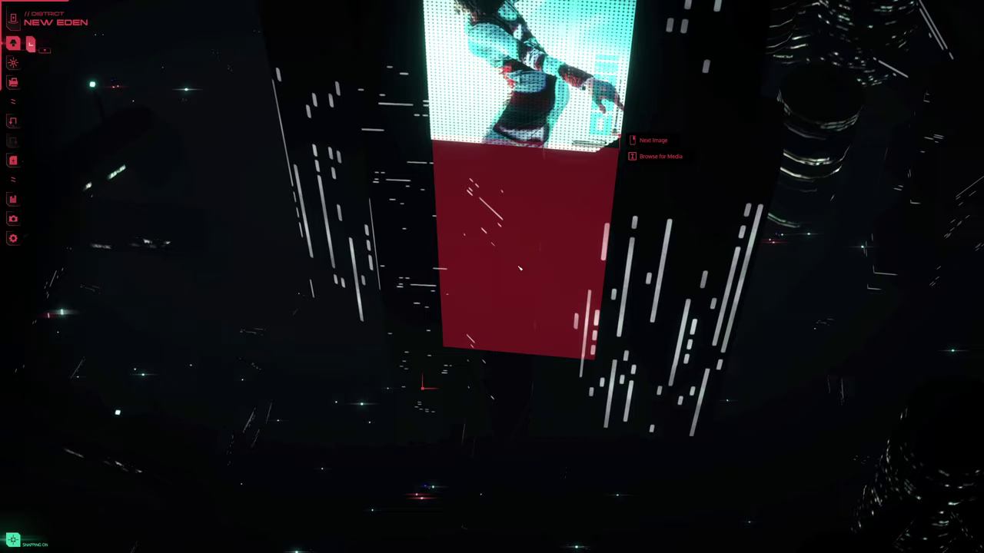
left_click(423, 388)
left_click(423, 387)
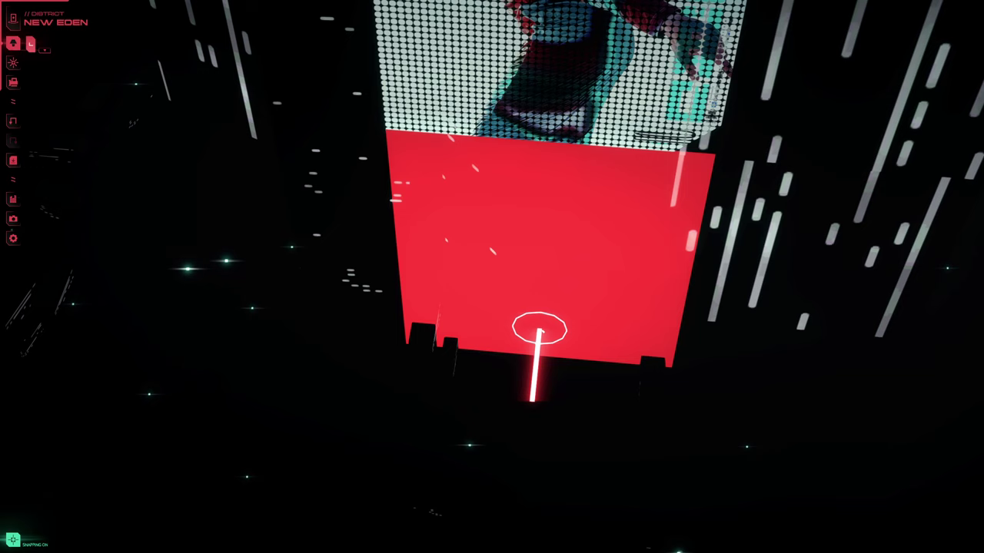
scroll(538, 329, "down", 3)
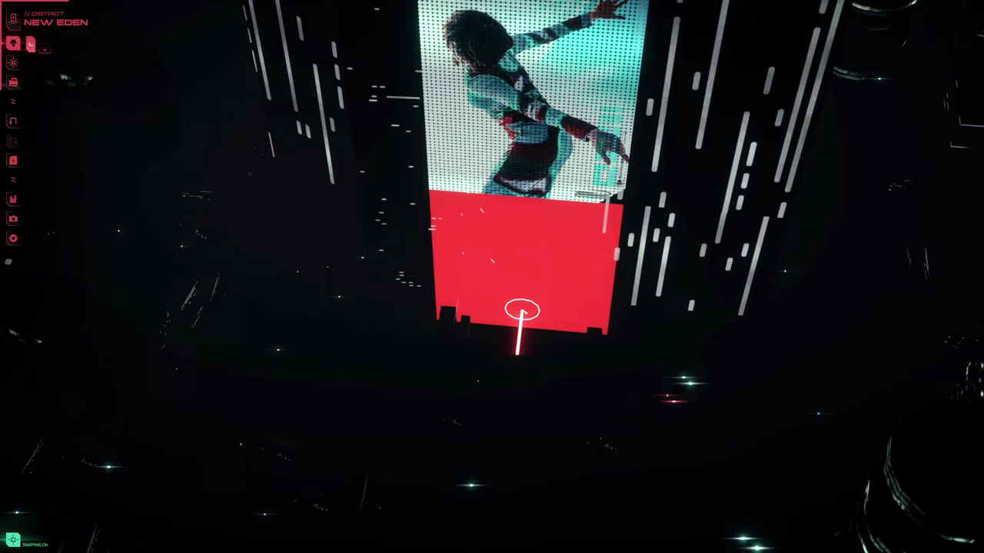
scroll(522, 310, "down", 5)
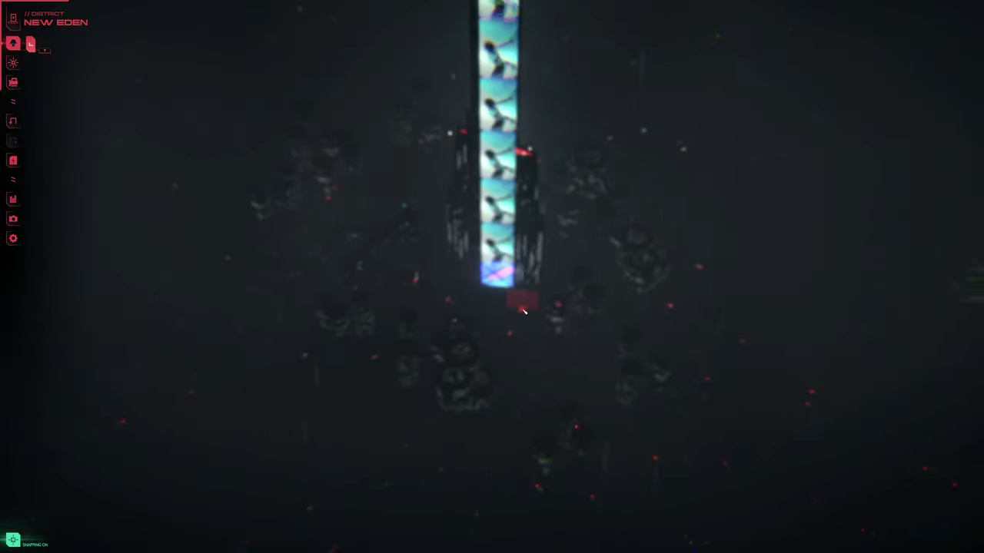
scroll(523, 308, "down", 3)
left_click(513, 109)
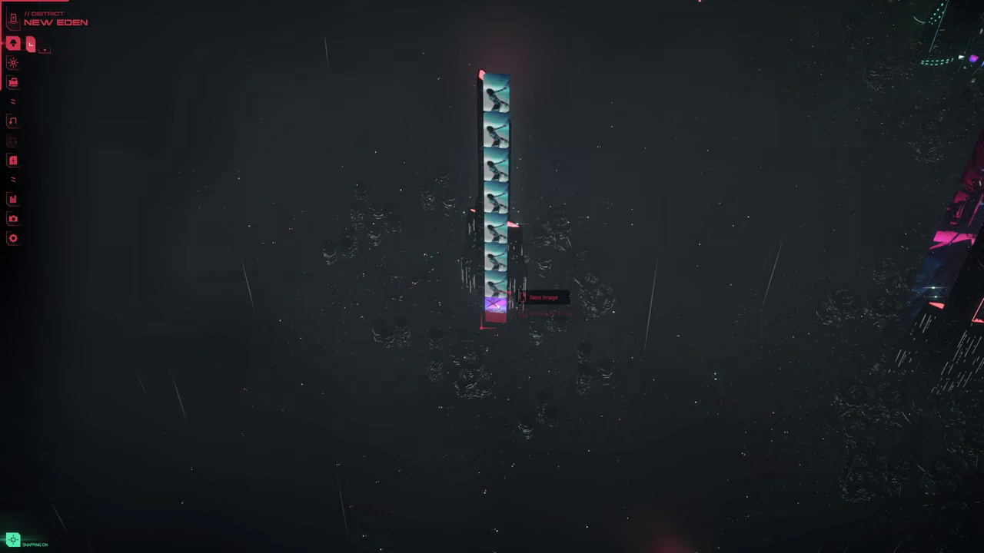
scroll(598, 331, "up", 2)
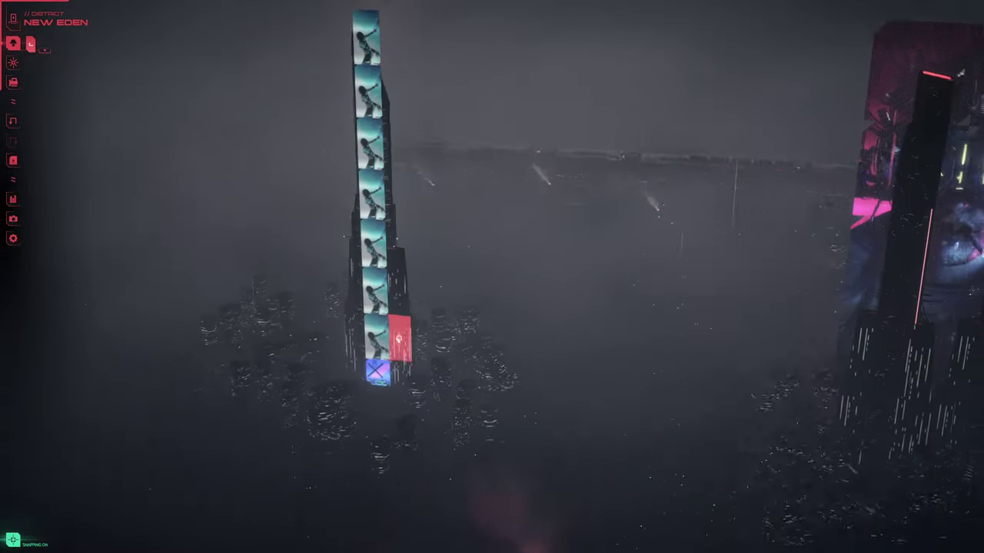
Give the bottom four panels different posters, including a logo and a yellow portrait poster.
mouse_move(381, 369)
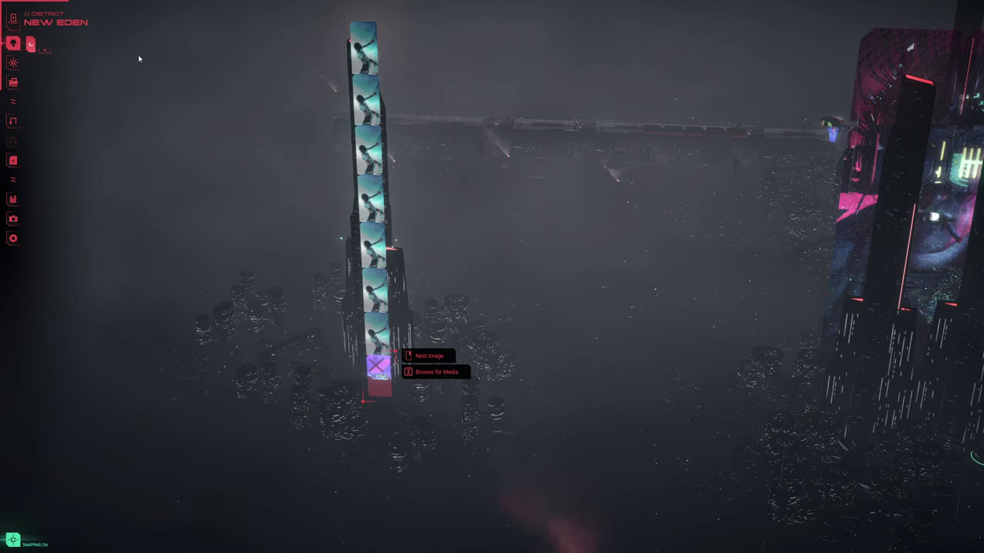
left_click(531, 466)
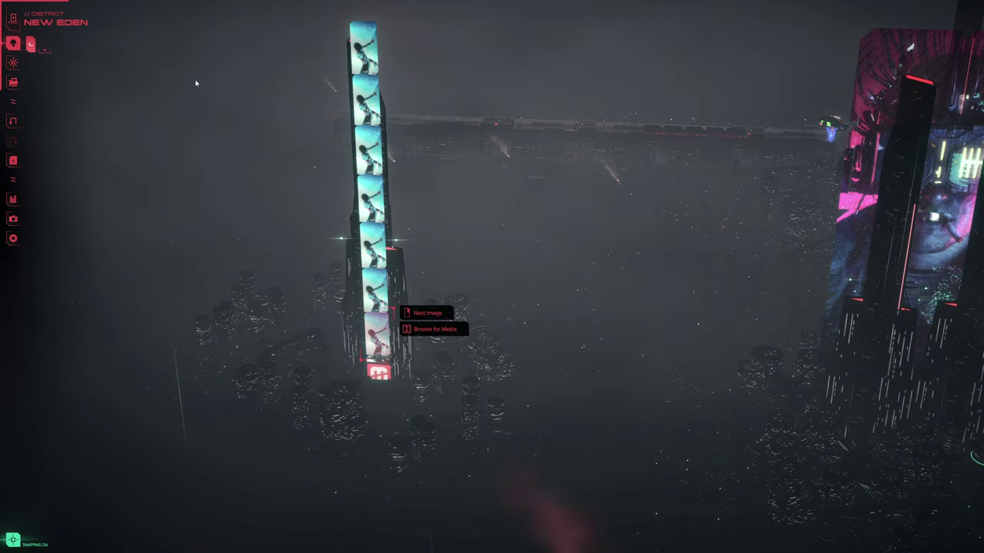
left_click(527, 465)
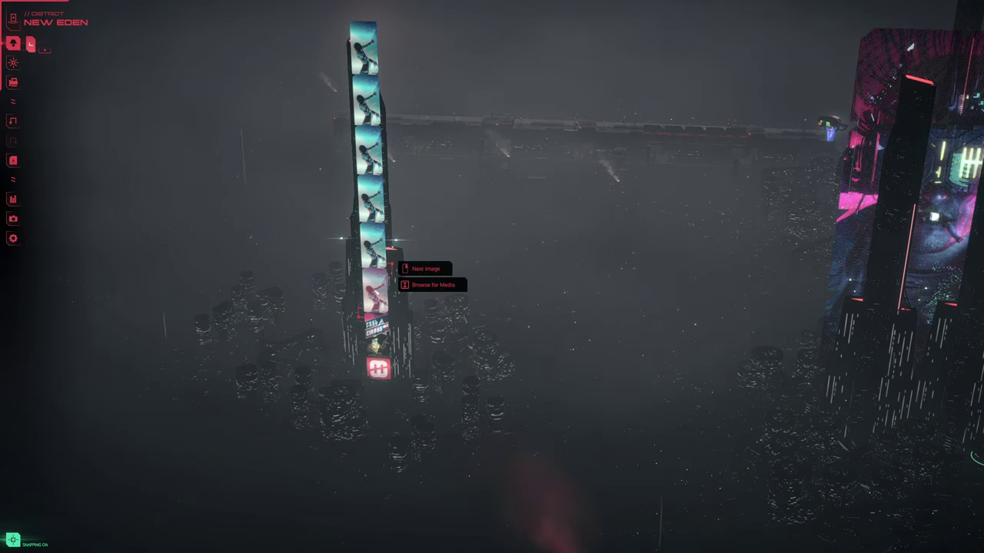
left_click(539, 463)
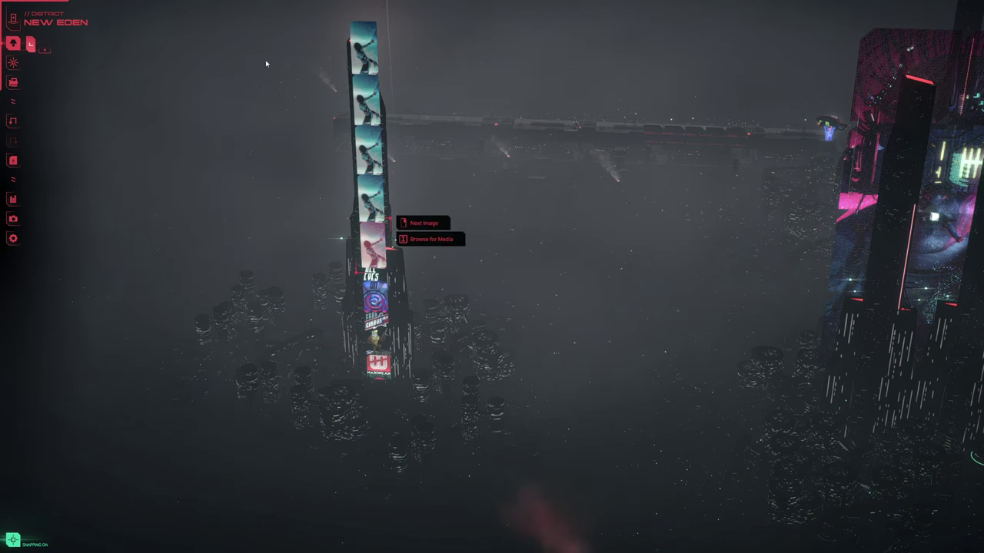
left_click(533, 465)
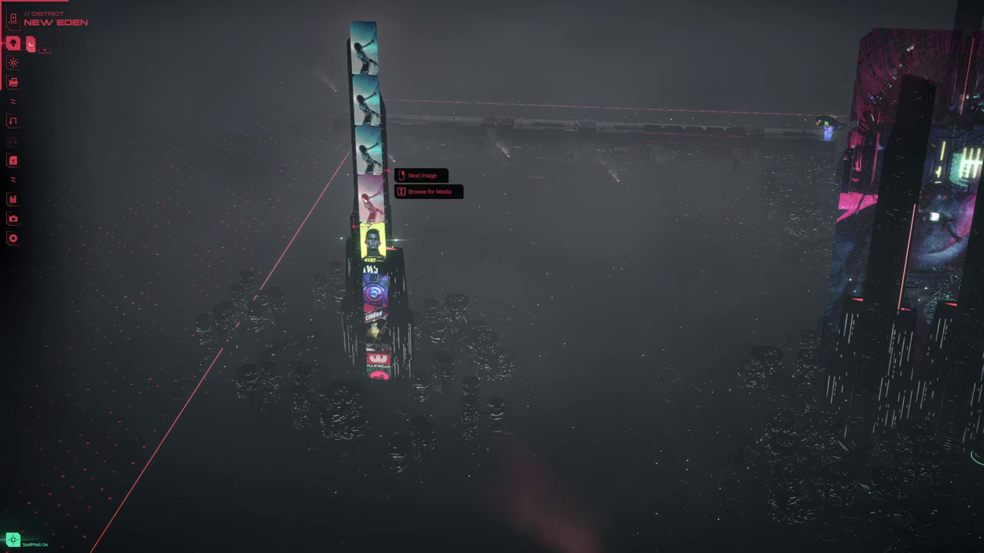
Change the upper three panels to other posters, then open the pause menu's settings.
left_click(529, 466)
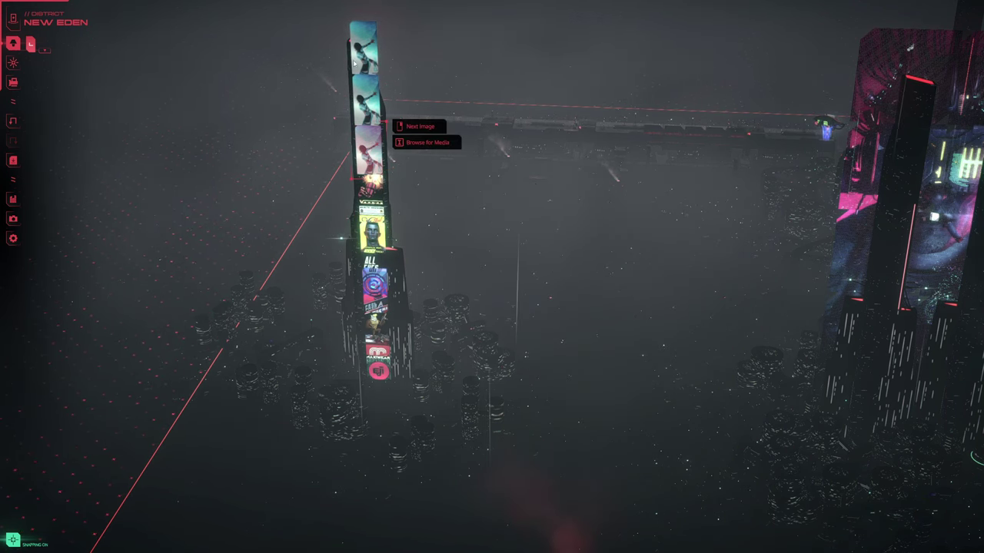
left_click(529, 464)
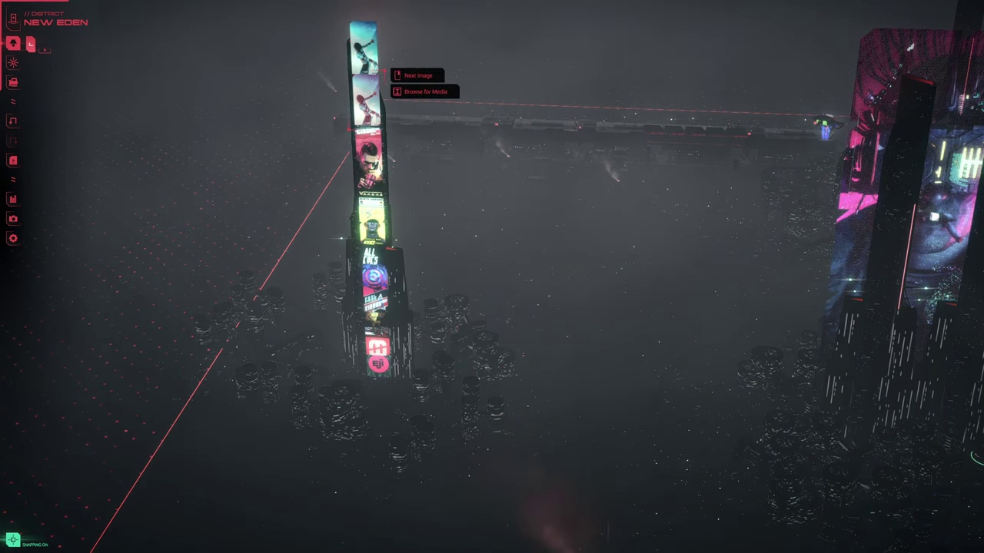
left_click(521, 465)
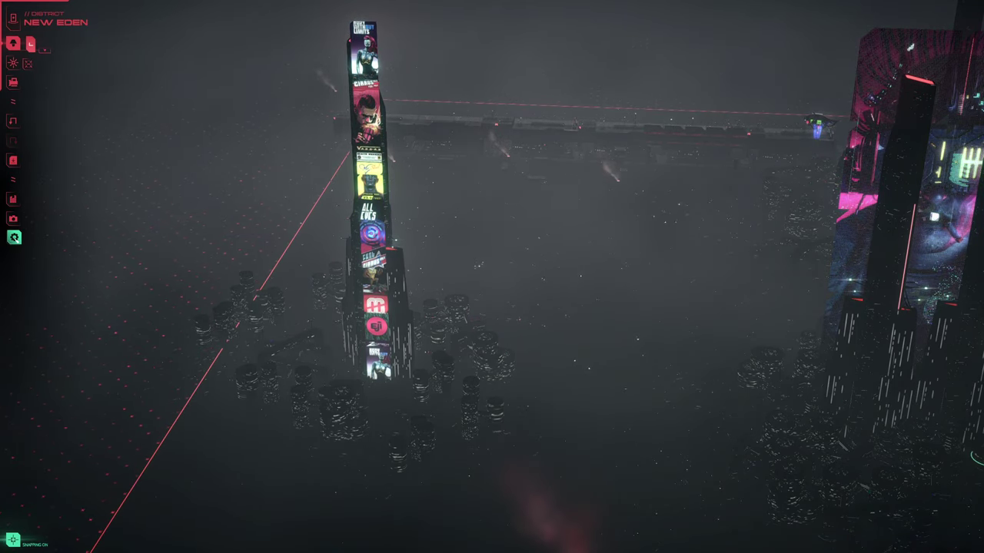
left_click(14, 237)
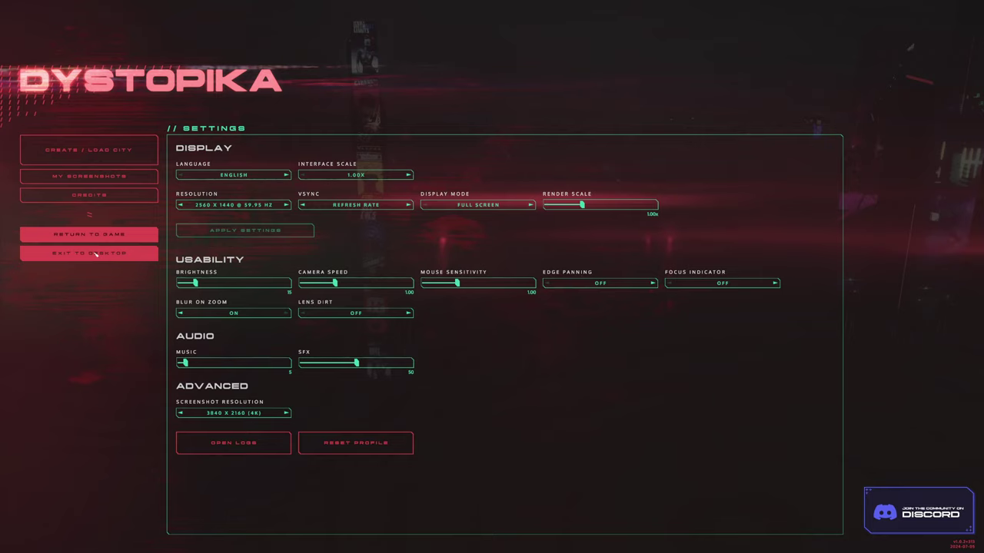
Choose Exit to Desktop, bringing up the quit confirmation.
left_click(123, 256)
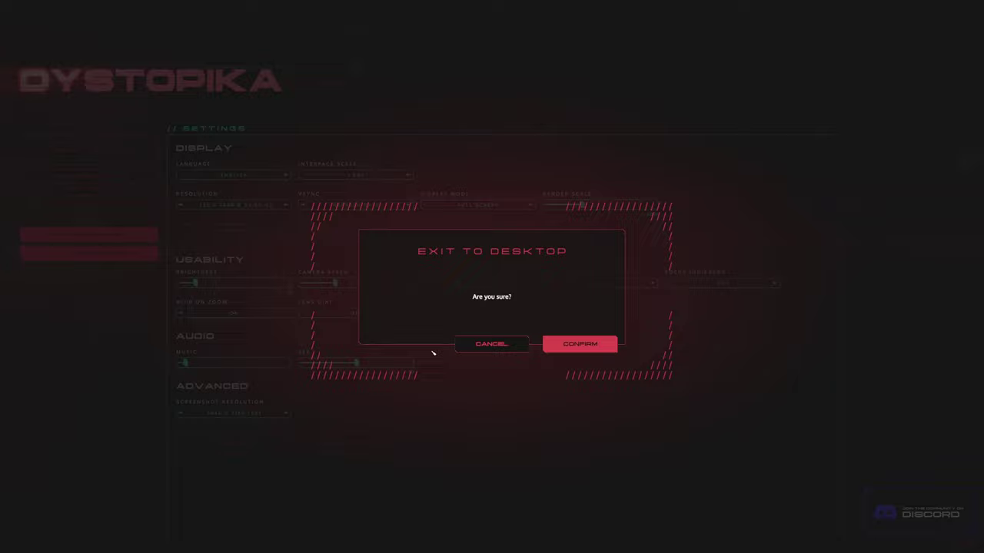